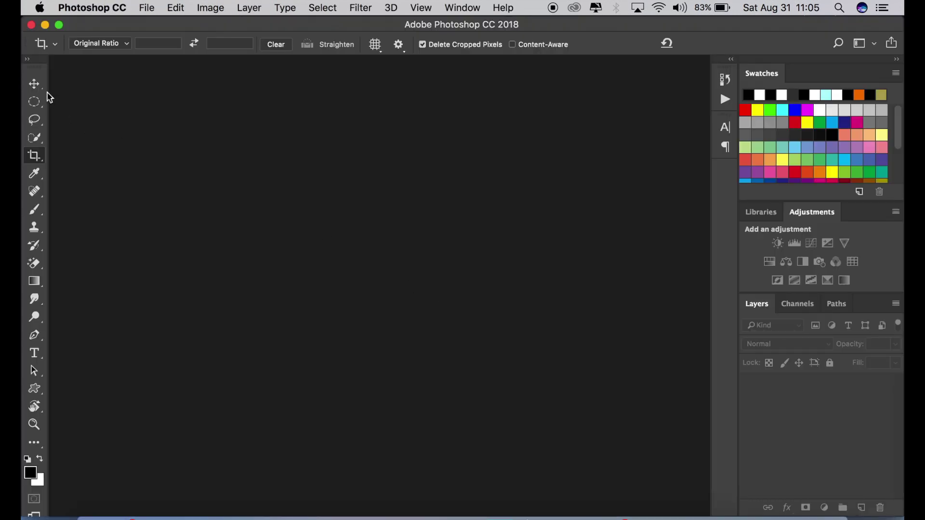
Select the Move tool and open IMG_0853.jpg from the Desktop
left_click(33, 84)
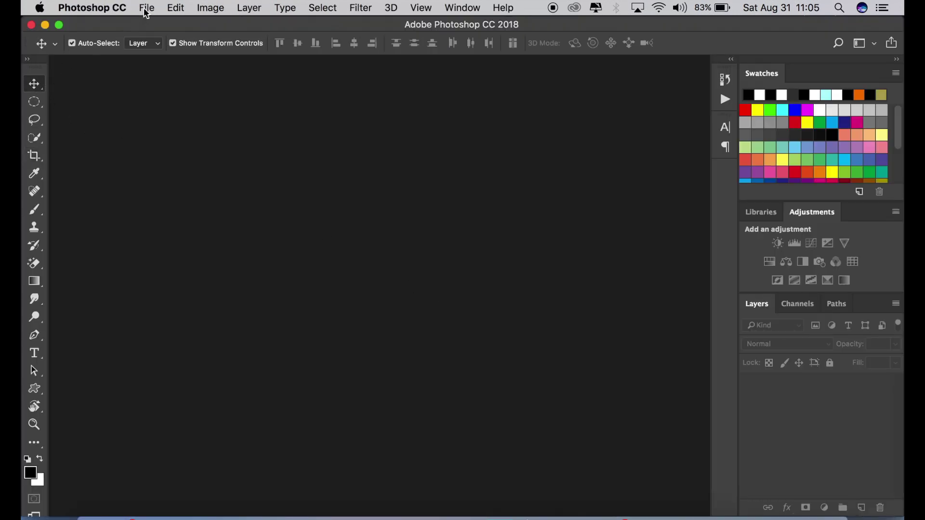
left_click(147, 7)
left_click(155, 38)
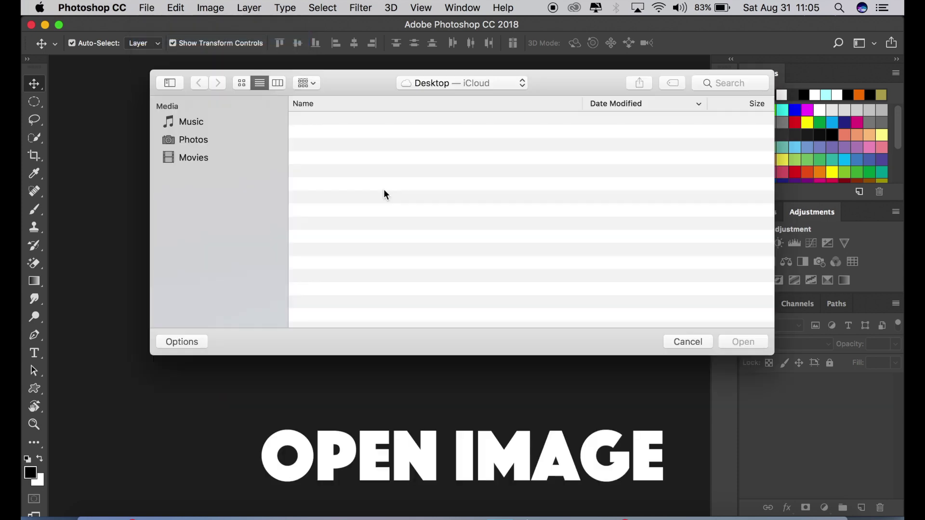
left_click(366, 122)
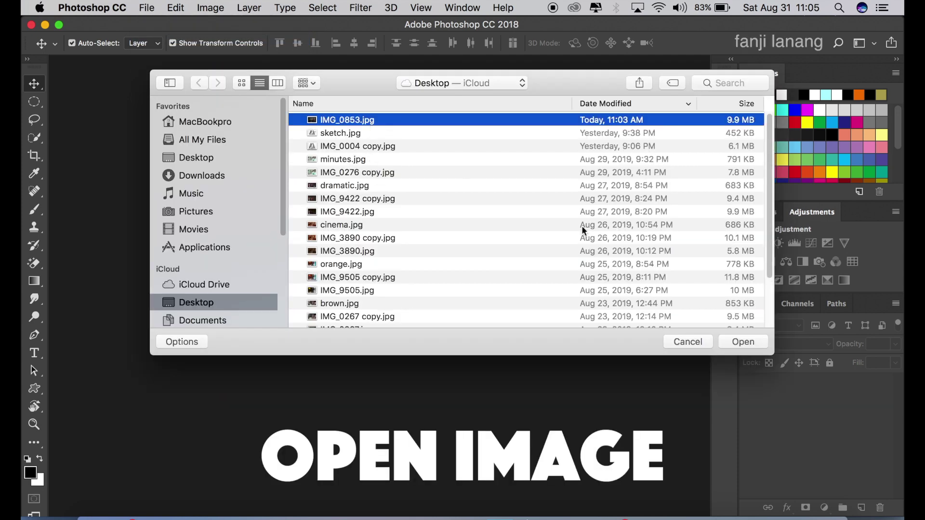
left_click(753, 343)
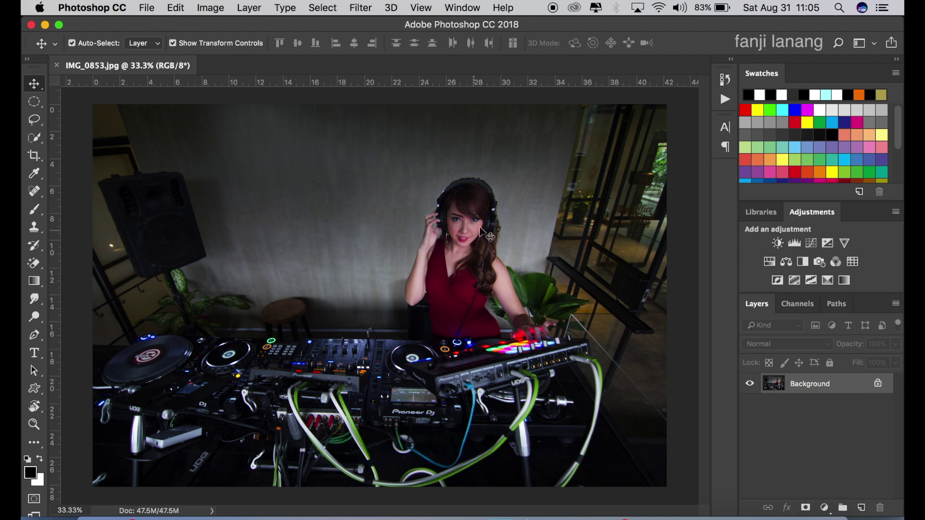
Add a Channel Mixer layer with Blue output set to Green 100 and Blue 0
left_click(824, 507)
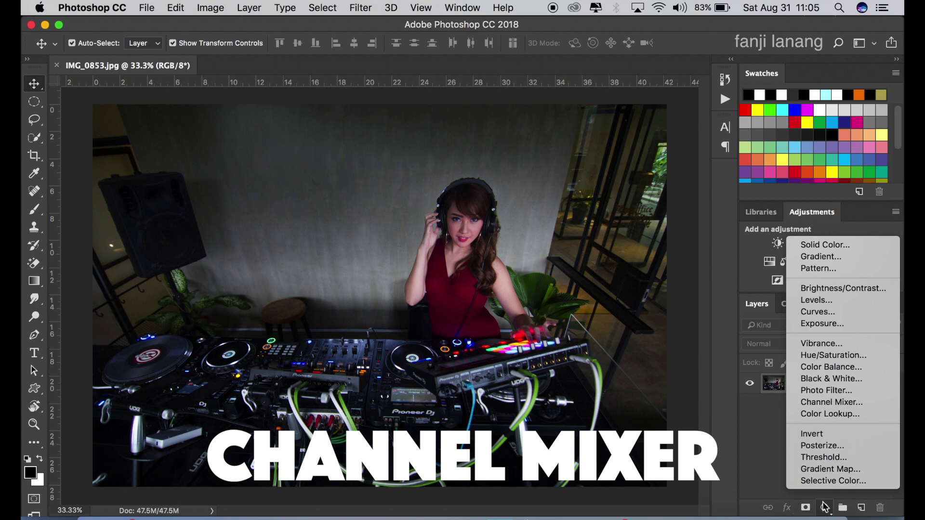
left_click(810, 404)
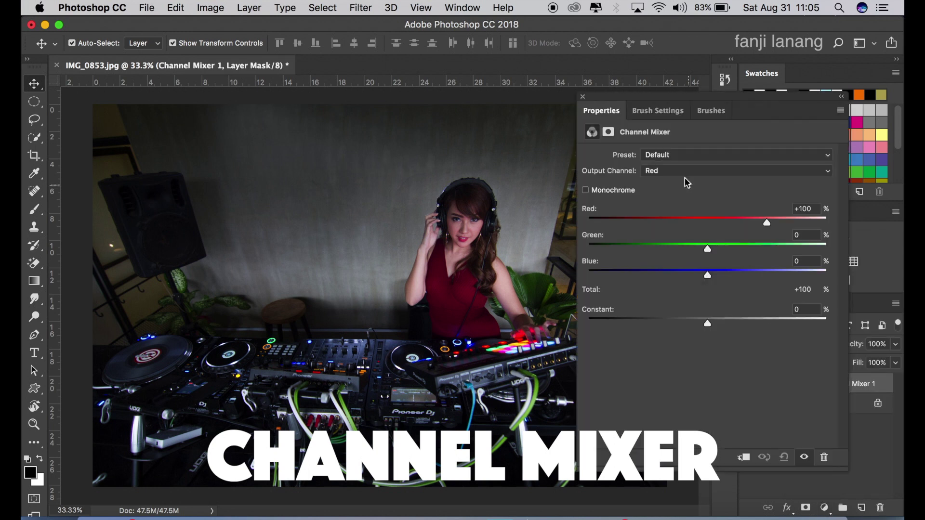
left_click(684, 172)
left_click(674, 191)
double_click(795, 236)
type("100")
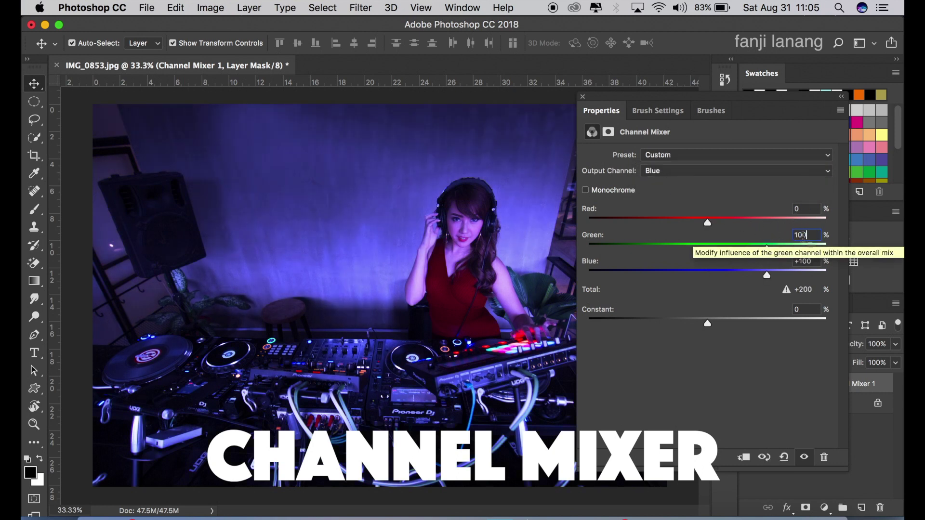
left_click_drag(812, 261, 778, 260)
type("0")
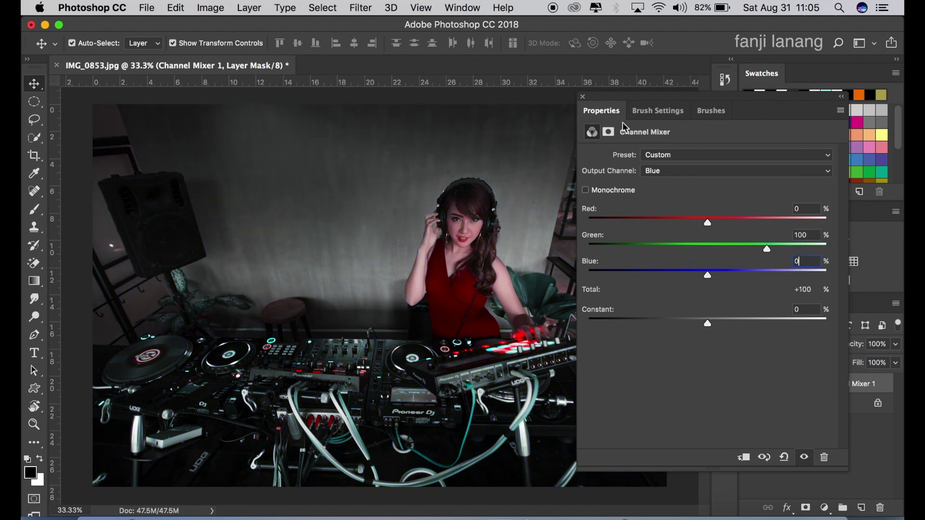
left_click(583, 97)
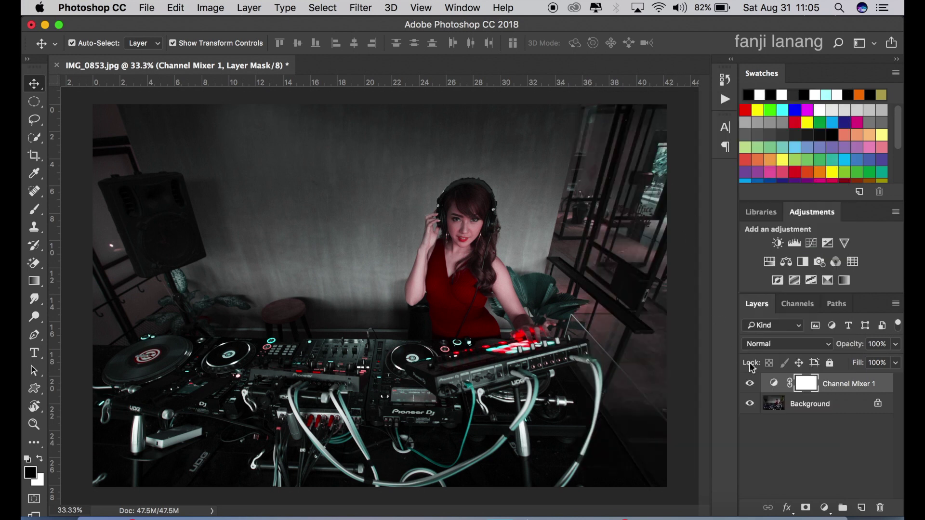
left_click(825, 507)
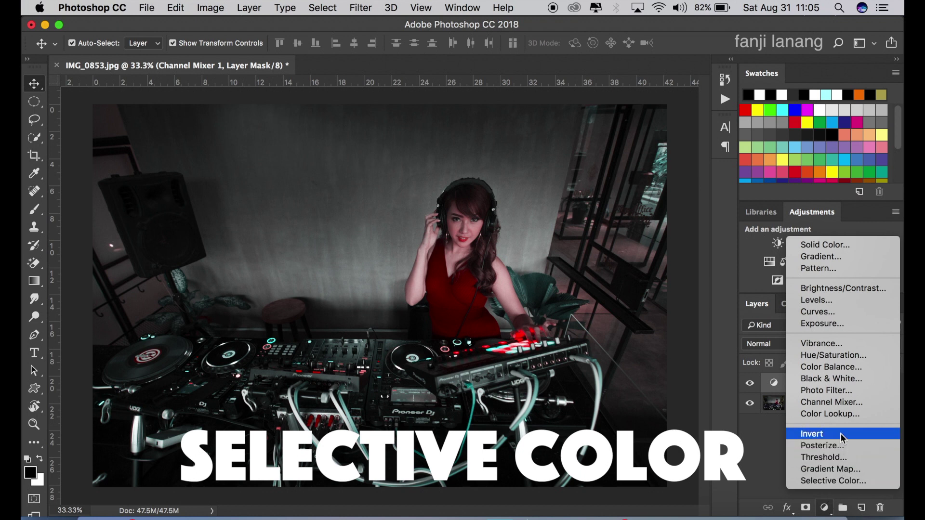
Add a Selective Color layer, stripping cyan from the Reds and pushing their Yellow to +100
left_click(809, 482)
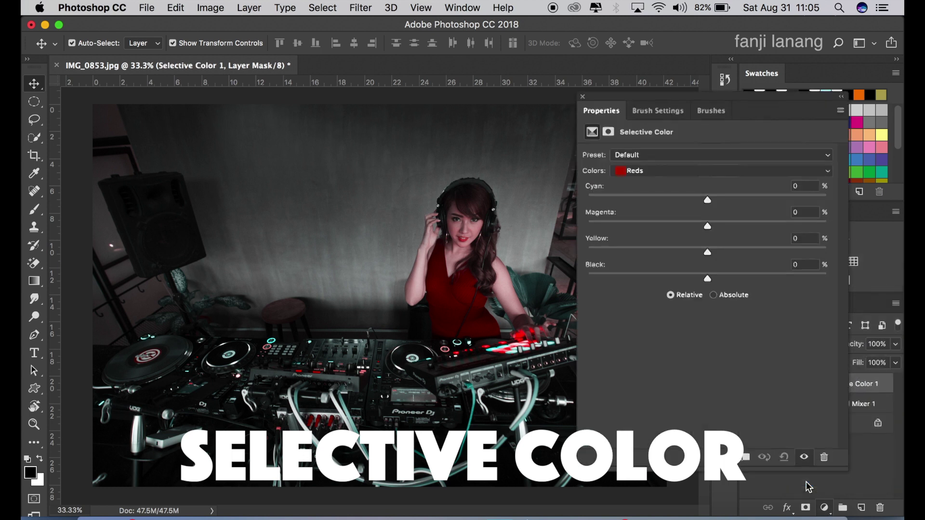
left_click(663, 172)
left_click(664, 171)
left_click_drag(671, 200, 589, 198)
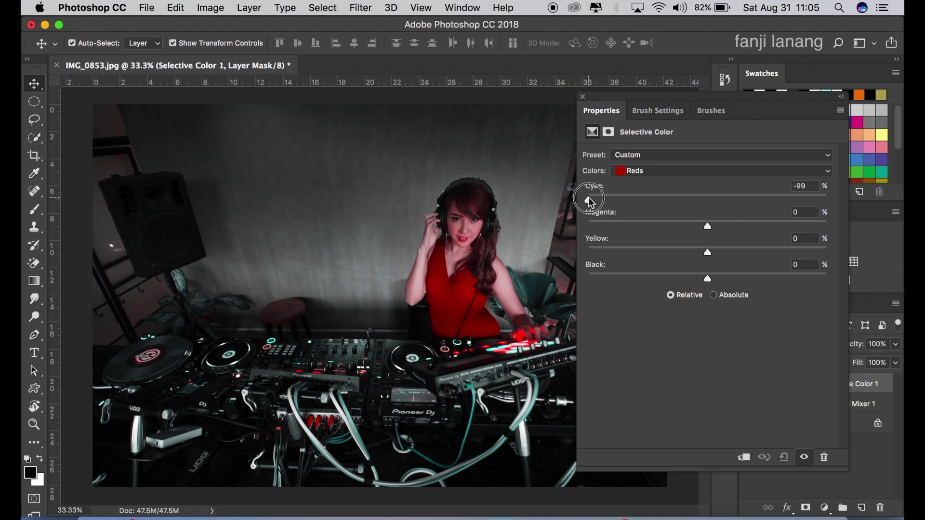
left_click_drag(708, 252, 828, 253)
Adjust the Neutrals' Cyan and Yellow amounts in the Selective Color layer
left_click(761, 172)
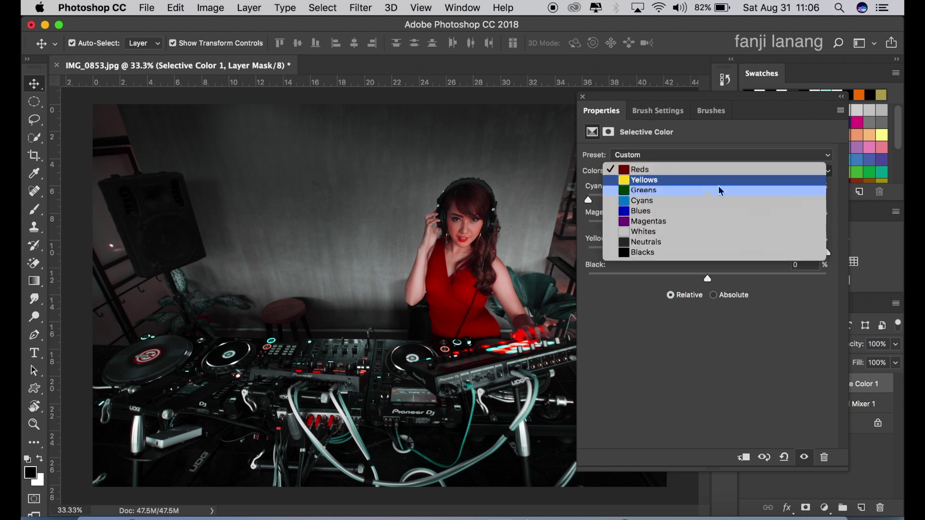
left_click(670, 242)
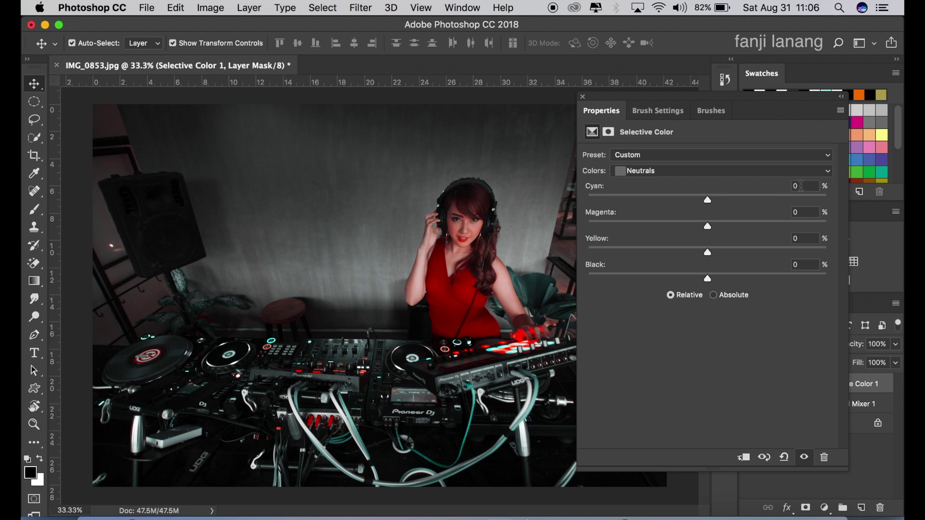
left_click_drag(800, 186, 787, 187)
type("-1")
left_click_drag(800, 238, 788, 238)
type("5")
Set Blacks to Cyan 10, Magenta +10, Yellow -5, then toggle the layer to compare
left_click(781, 169)
left_click(704, 180)
left_click(793, 187)
type("10")
left_click(718, 222)
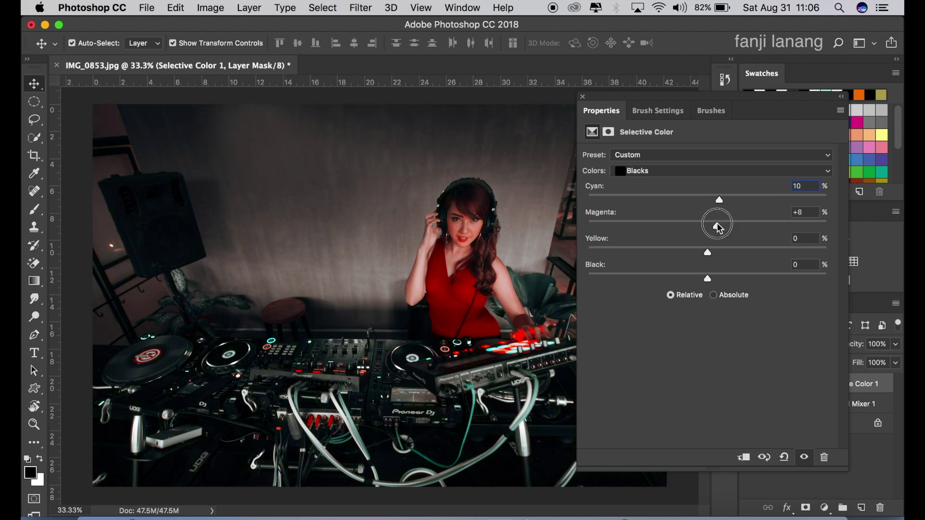
left_click_drag(717, 225, 719, 225)
left_click(786, 238)
type("-5")
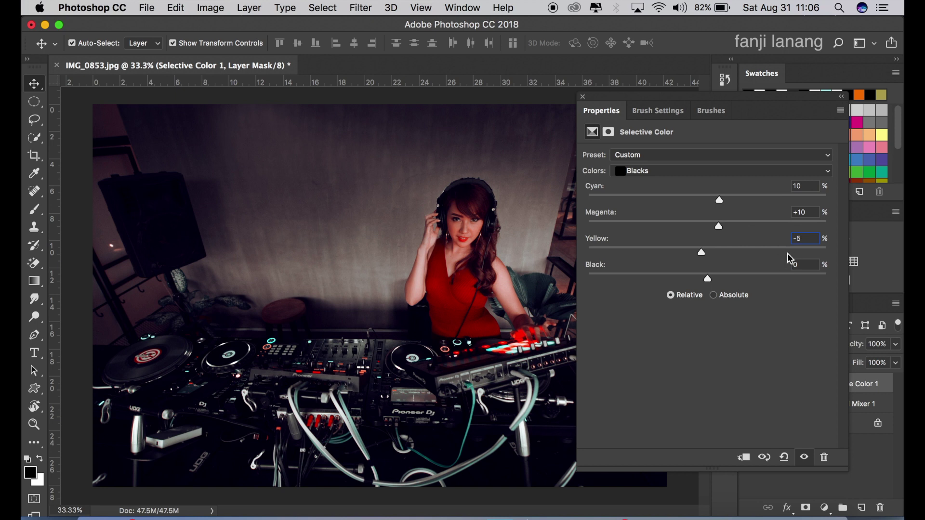
left_click(583, 97)
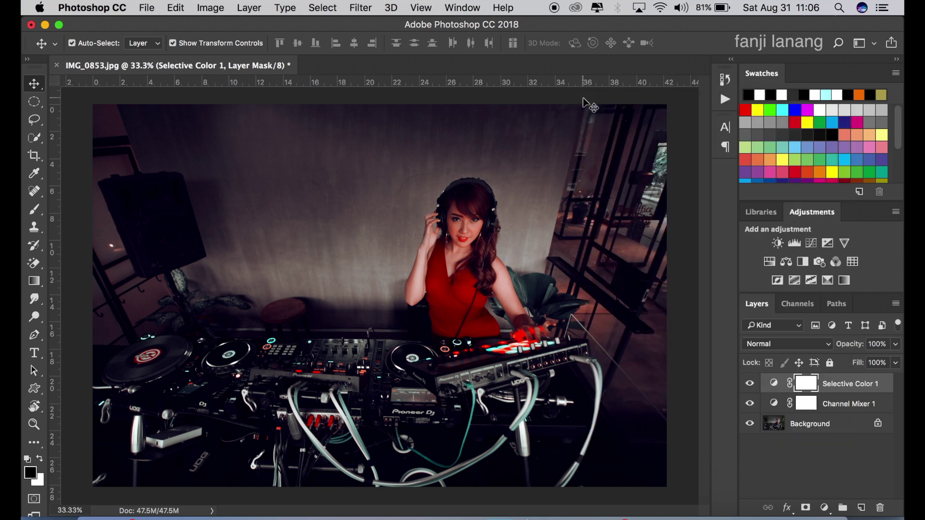
left_click(750, 384)
Add a Curves layer, lifting the black point and adding shadow and midtone points
left_click(825, 508)
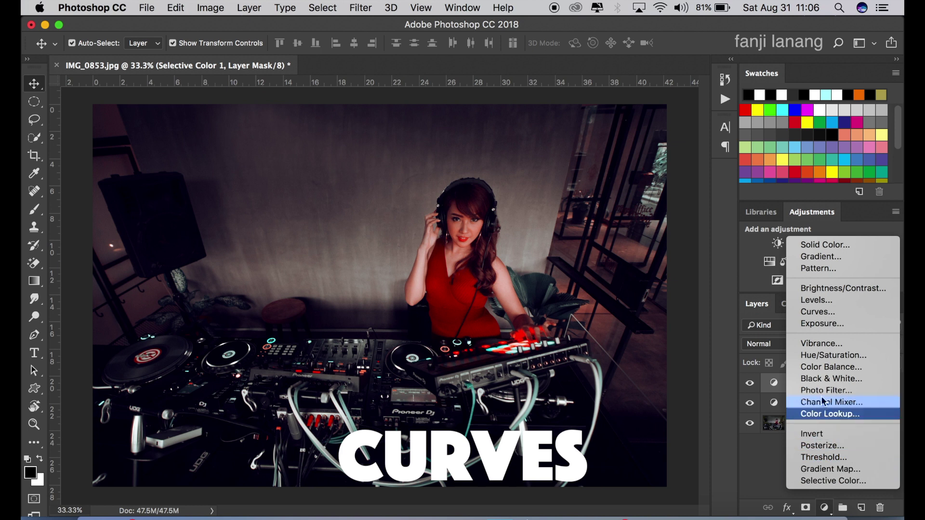
left_click(836, 311)
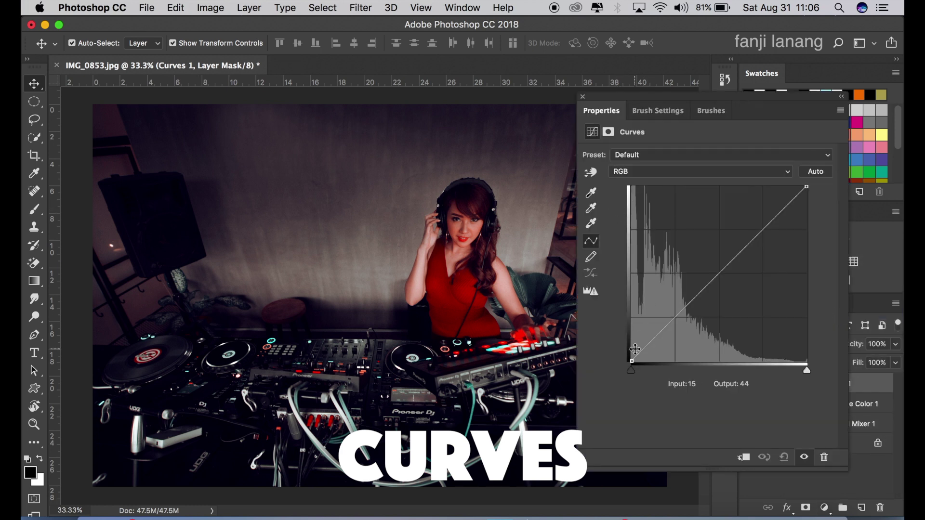
left_click_drag(632, 362, 629, 357)
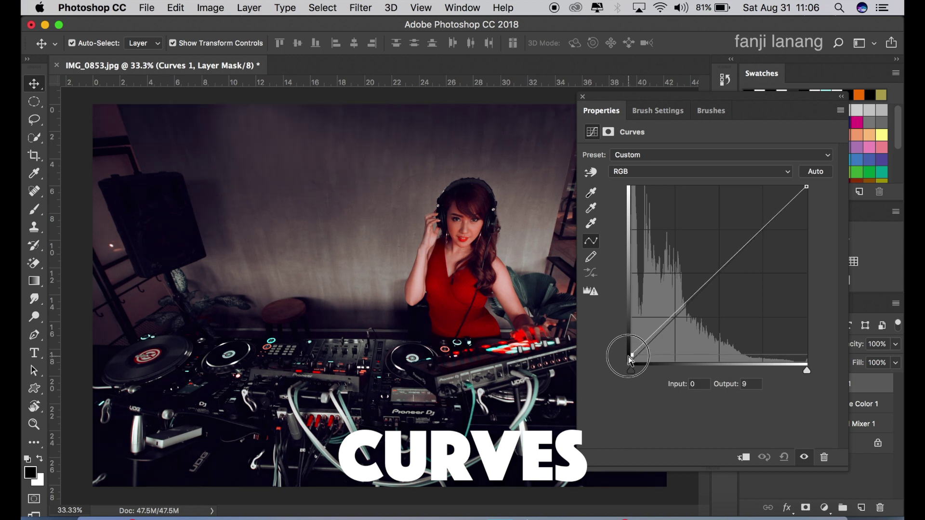
left_click_drag(643, 349, 655, 340)
left_click(718, 275)
left_click_drag(720, 277, 720, 275)
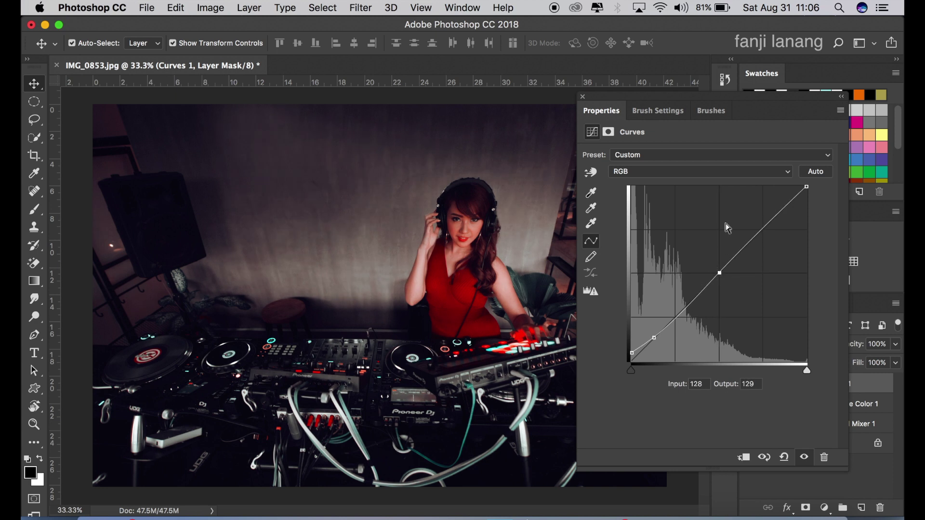
Lower the Red channel's top curve point to 215, then toggle Curves to compare
left_click(709, 173)
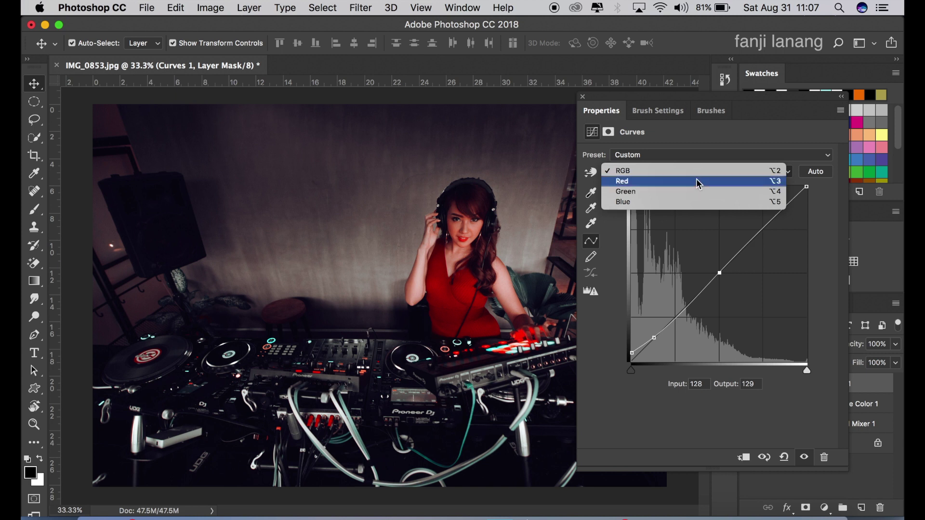
left_click(699, 182)
left_click_drag(808, 187, 827, 214)
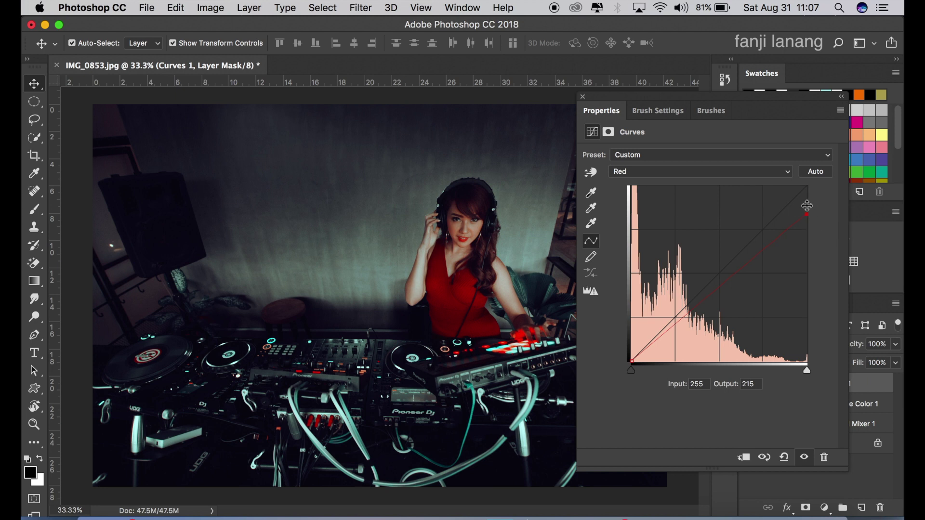
left_click(583, 99)
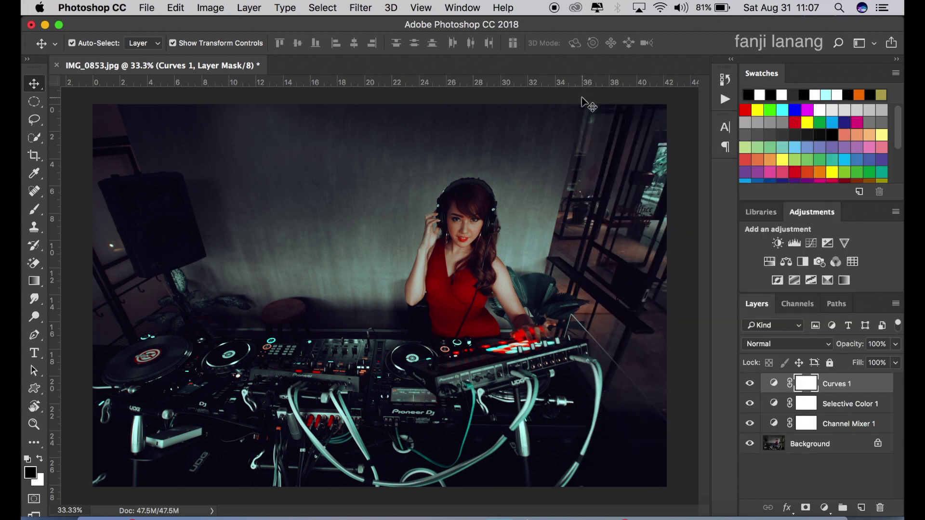
left_click(750, 384)
left_click(750, 384)
Add a Brightness/Contrast layer with Brightness 10 and Contrast 5
left_click(826, 506)
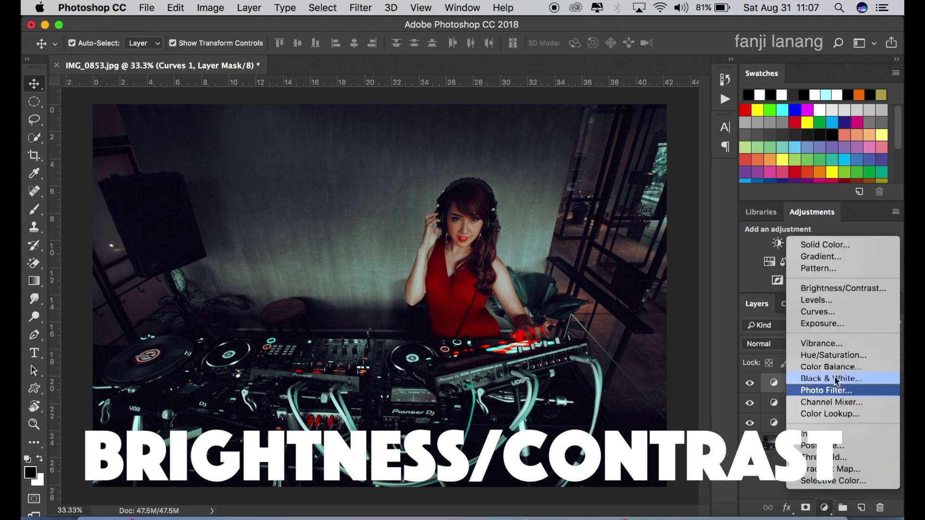
left_click(856, 294)
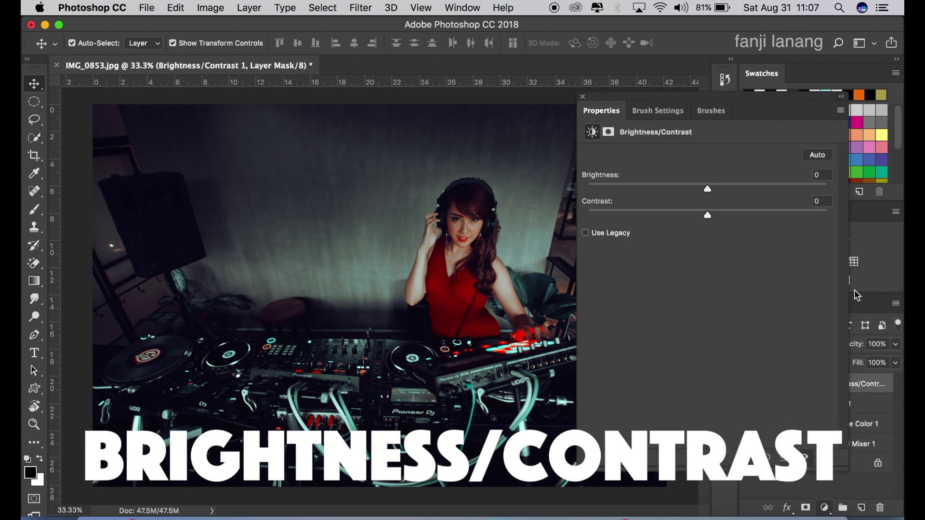
left_click(825, 176)
type("0")
left_click(819, 201)
type("5")
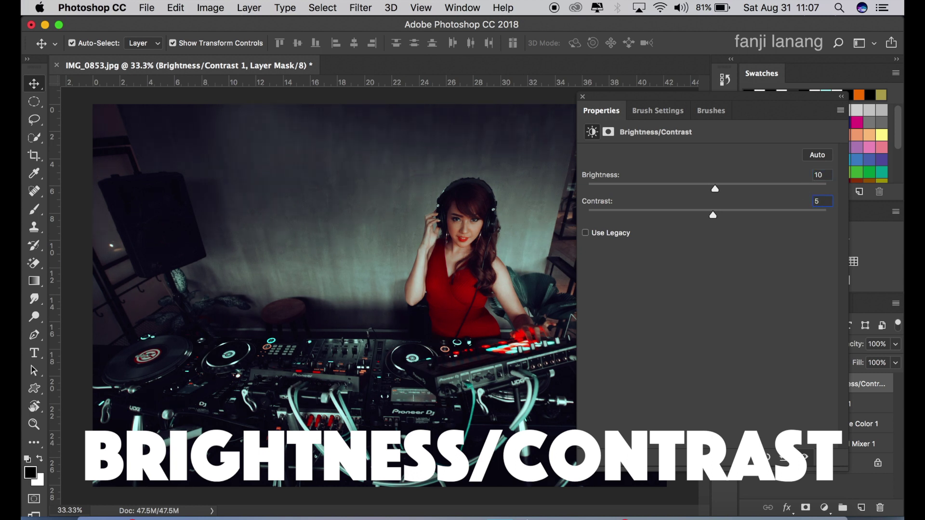
left_click(583, 98)
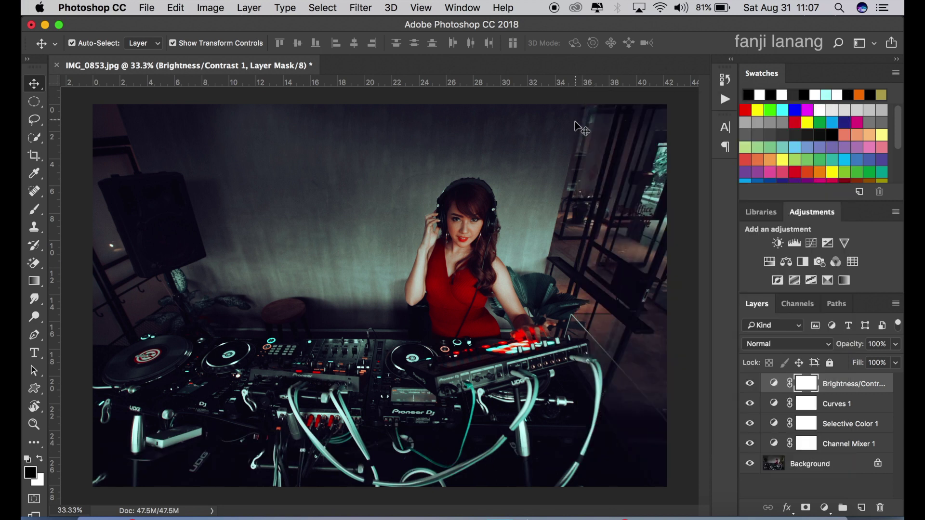
On a new layer, stamp a white 500 px signature brush on the wall left of the DJ
left_click(861, 508)
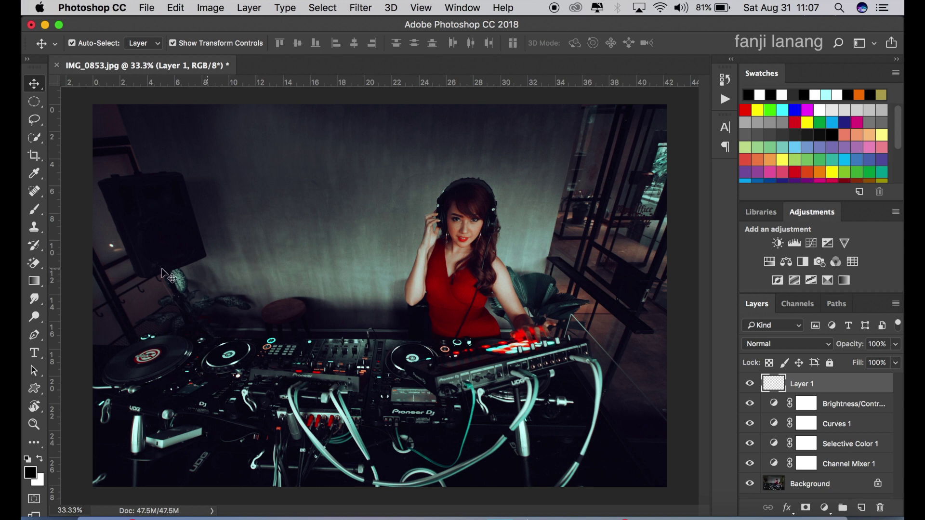
left_click(33, 209)
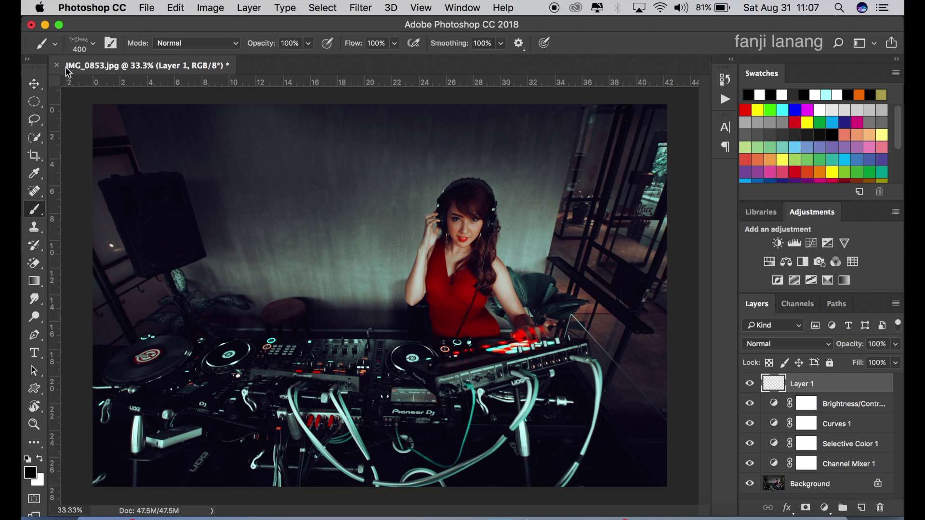
left_click(93, 43)
left_click(610, 32)
left_click(39, 458)
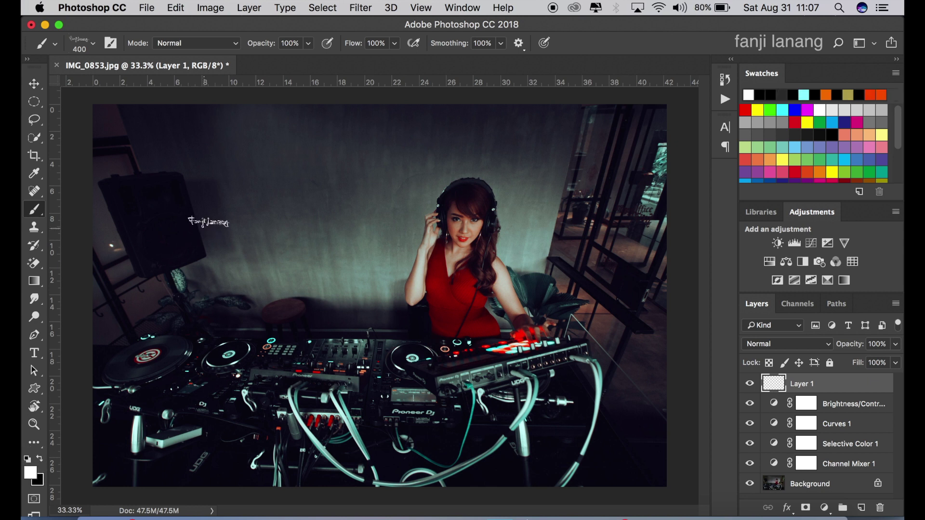
key("bracketright")
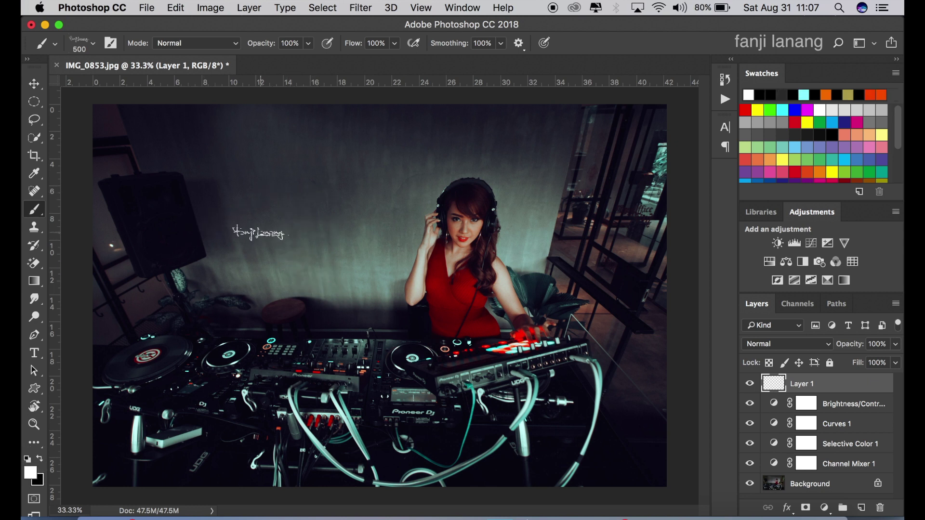
left_click(275, 198)
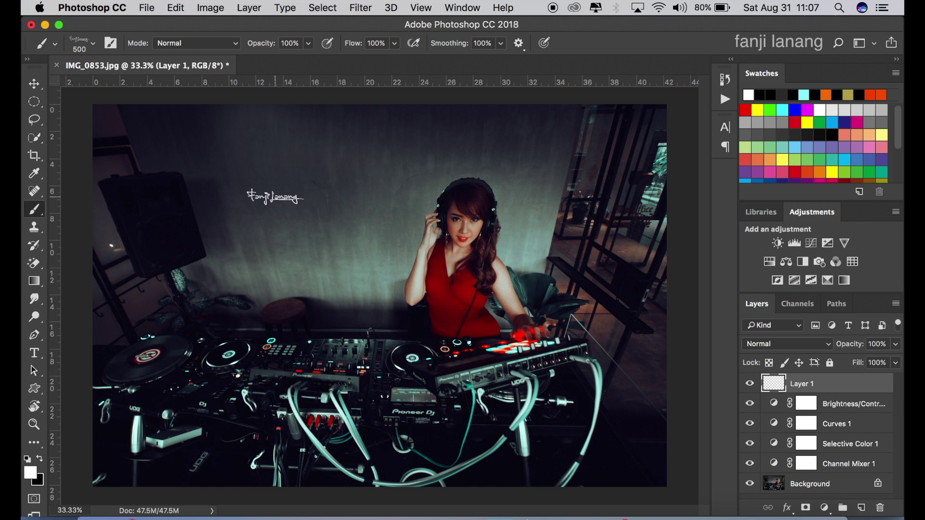